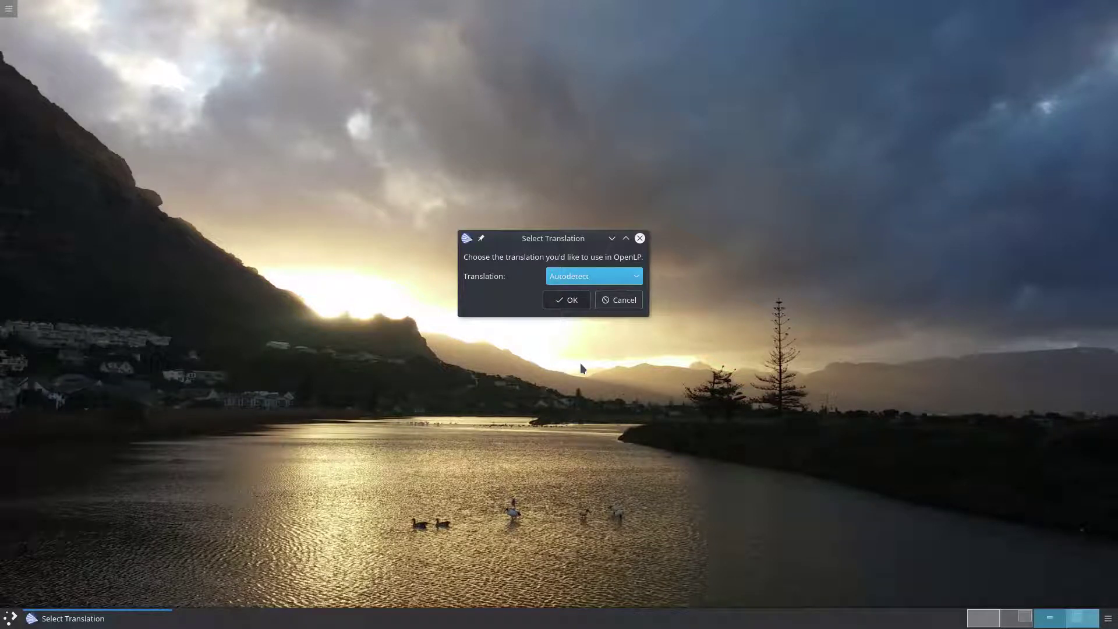
{"action": "left_click", "coordinate": [635, 277]}
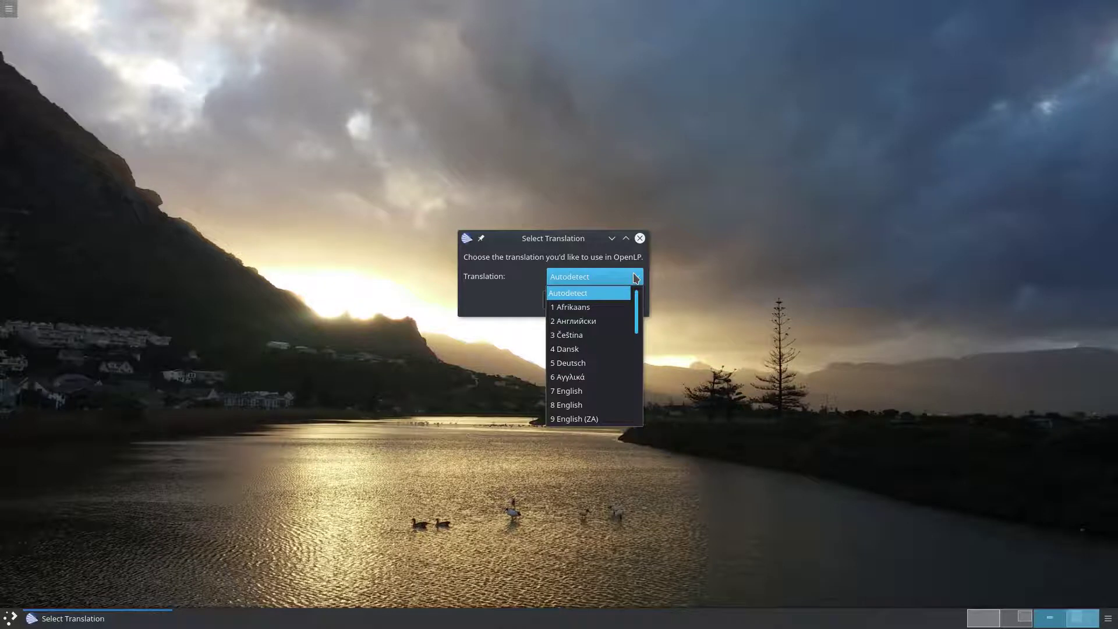
{"action": "left_click", "coordinate": [635, 277]}
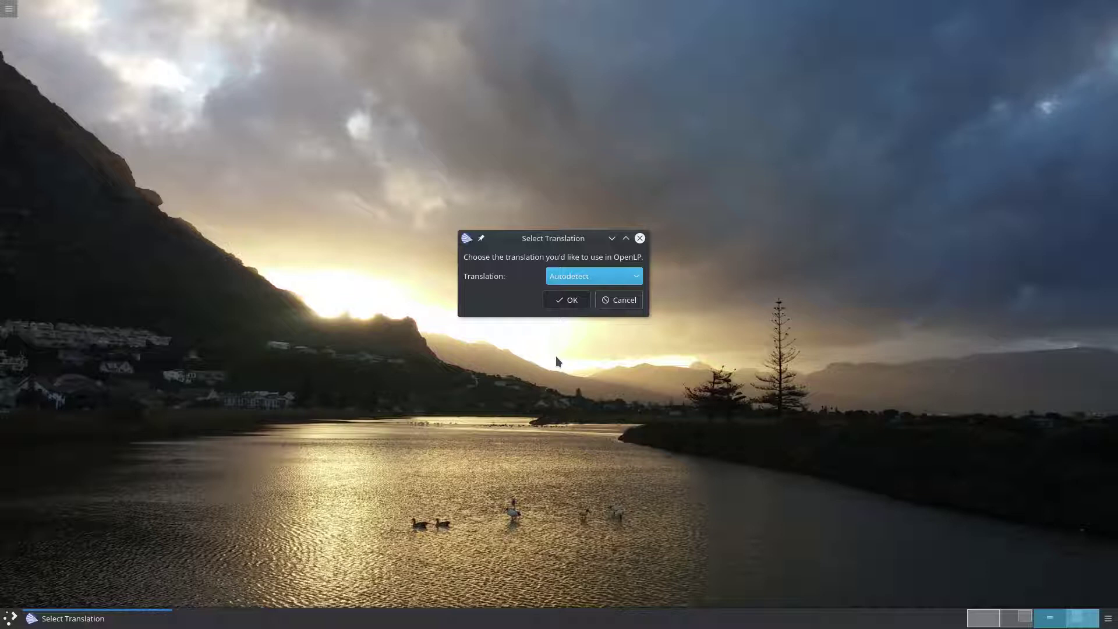
Step: Accept the detected language, pass the wizard's welcome page, and enable the Allow remote access plugin
{"action": "left_click", "coordinate": [574, 307]}
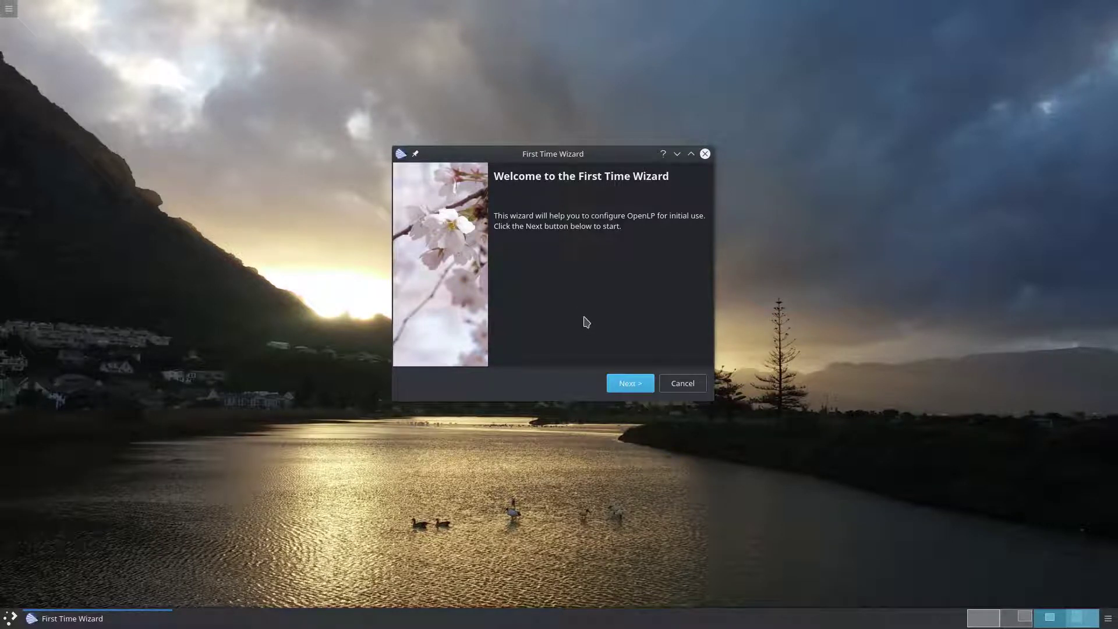
{"action": "left_click", "coordinate": [634, 383]}
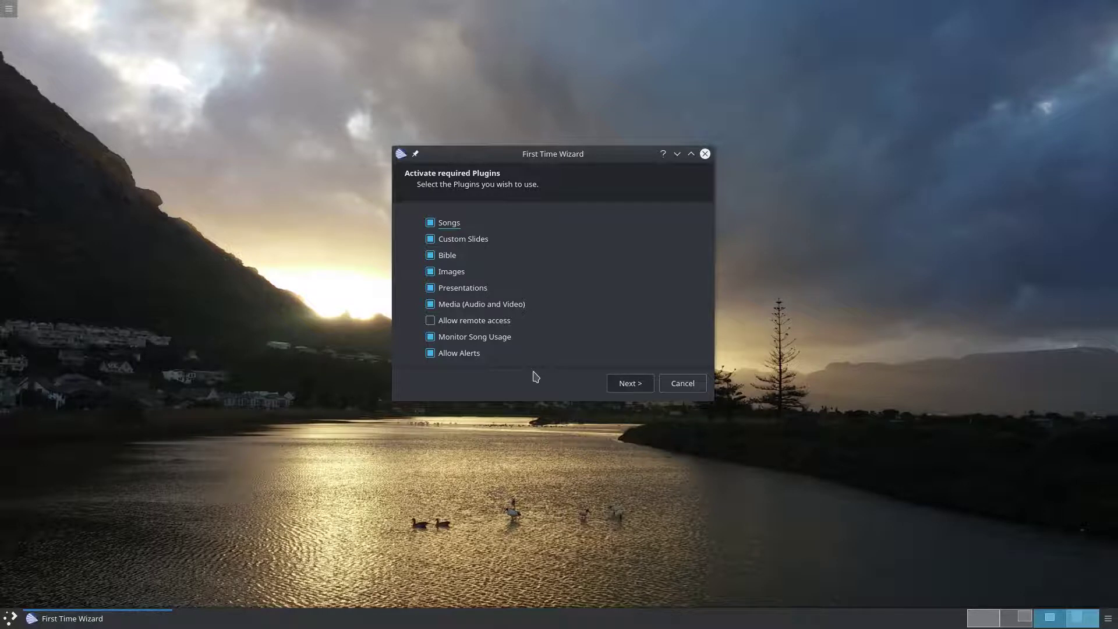
{"action": "left_click", "coordinate": [504, 321]}
Step: Tick the English sample songs, then tick American Standard Version in the Bibles list
{"action": "left_click", "coordinate": [629, 383]}
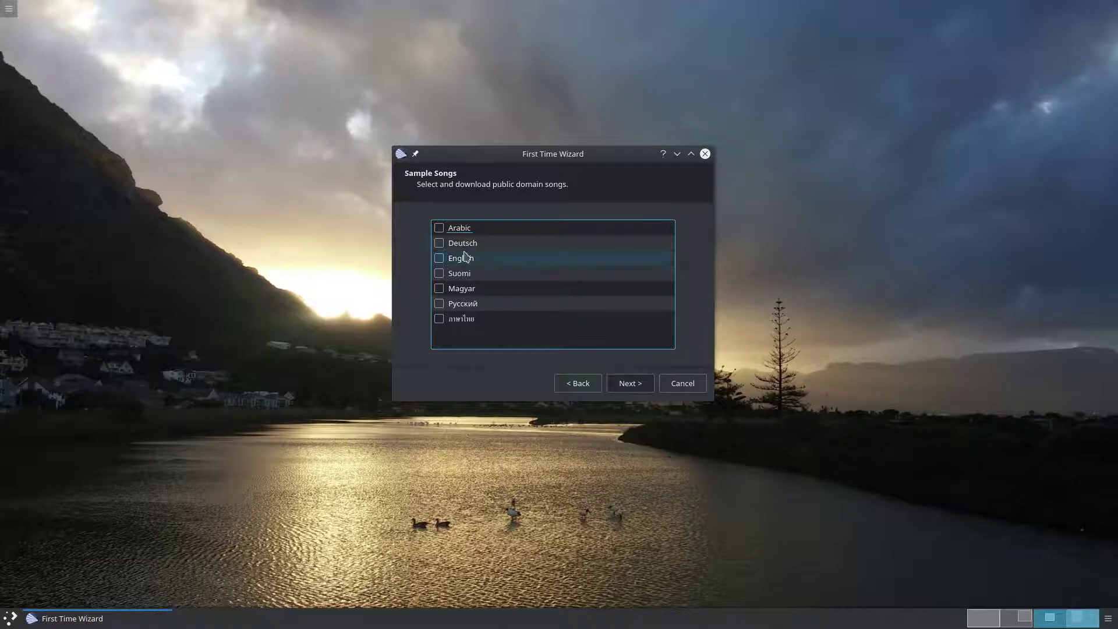
{"action": "left_click", "coordinate": [440, 259]}
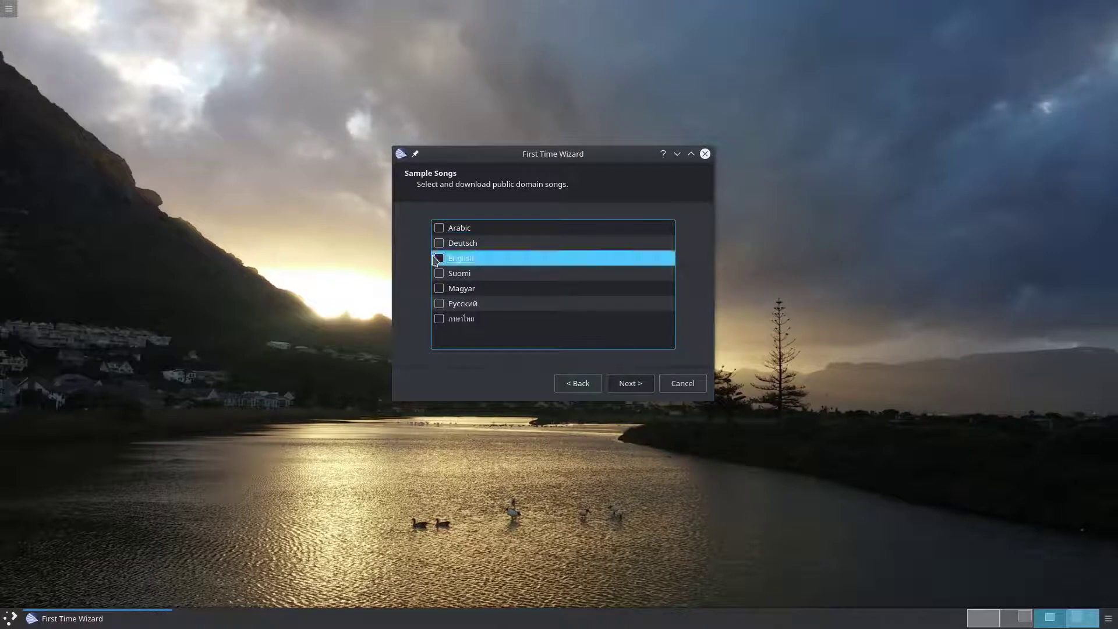
{"action": "left_click", "coordinate": [632, 387]}
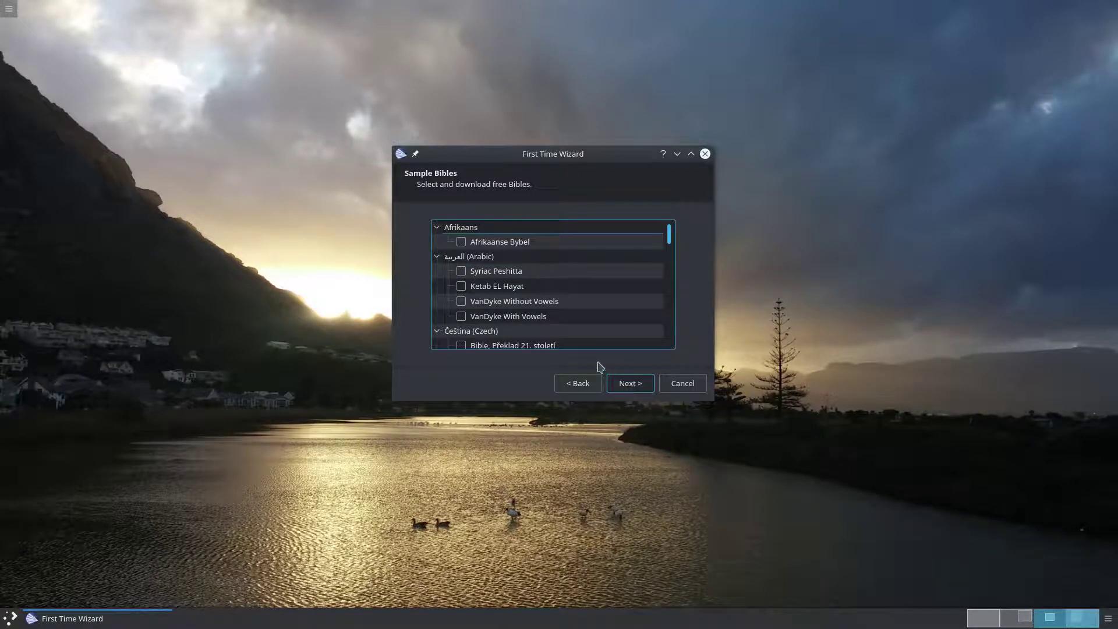
{"action": "scroll", "coordinate": [573, 333], "scroll_direction": "down", "scroll_amount": 1}
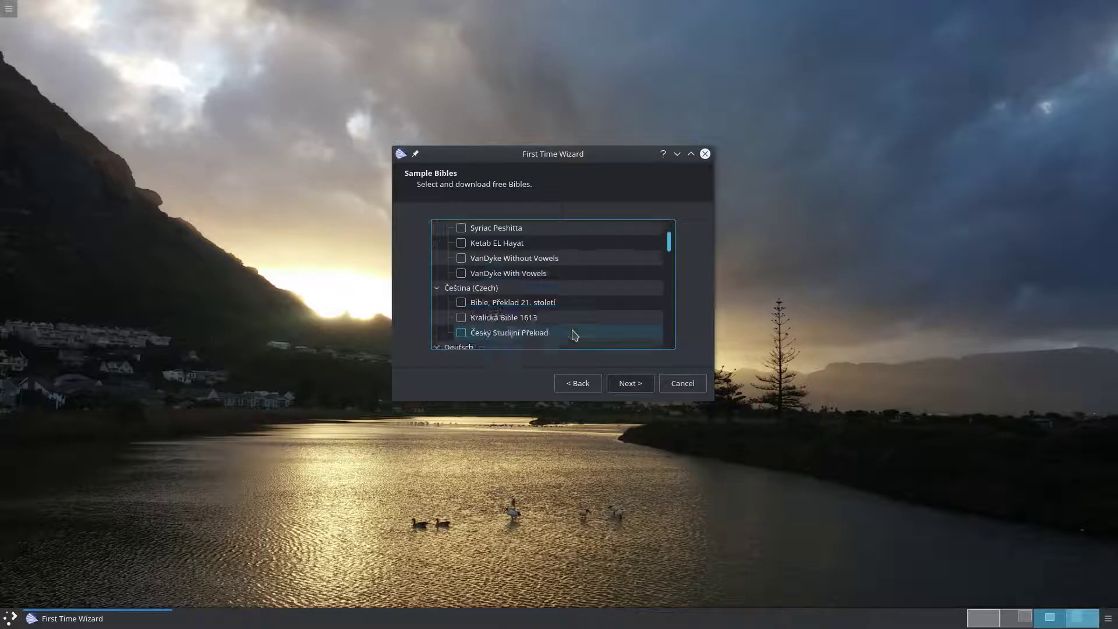
{"action": "scroll", "coordinate": [573, 334], "scroll_direction": "down", "scroll_amount": 3}
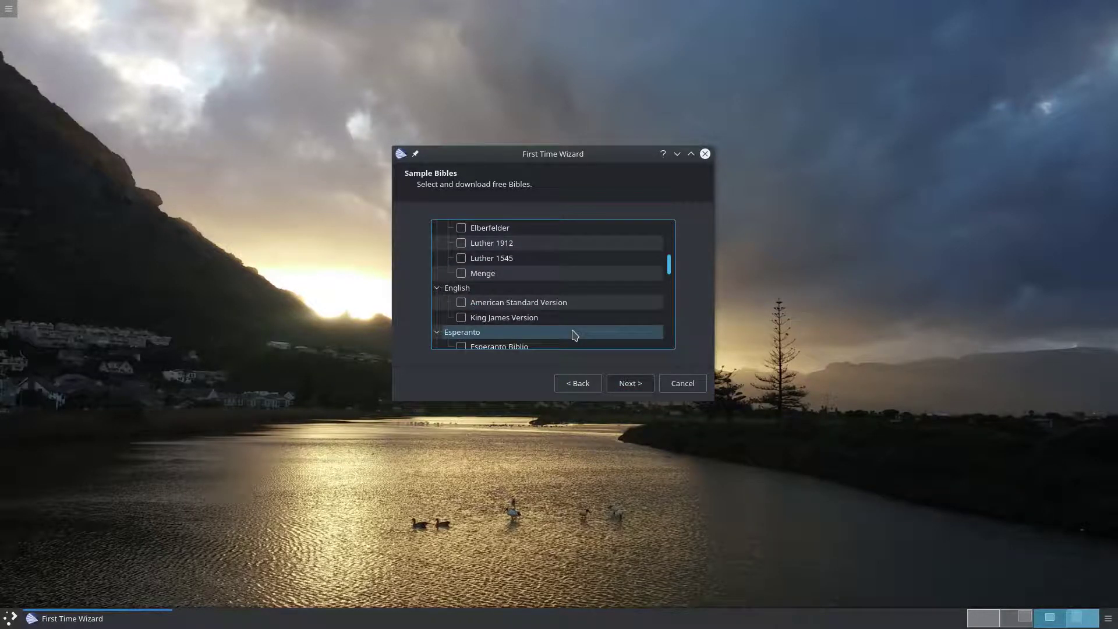
{"action": "scroll", "coordinate": [575, 334], "scroll_direction": "down", "scroll_amount": 1}
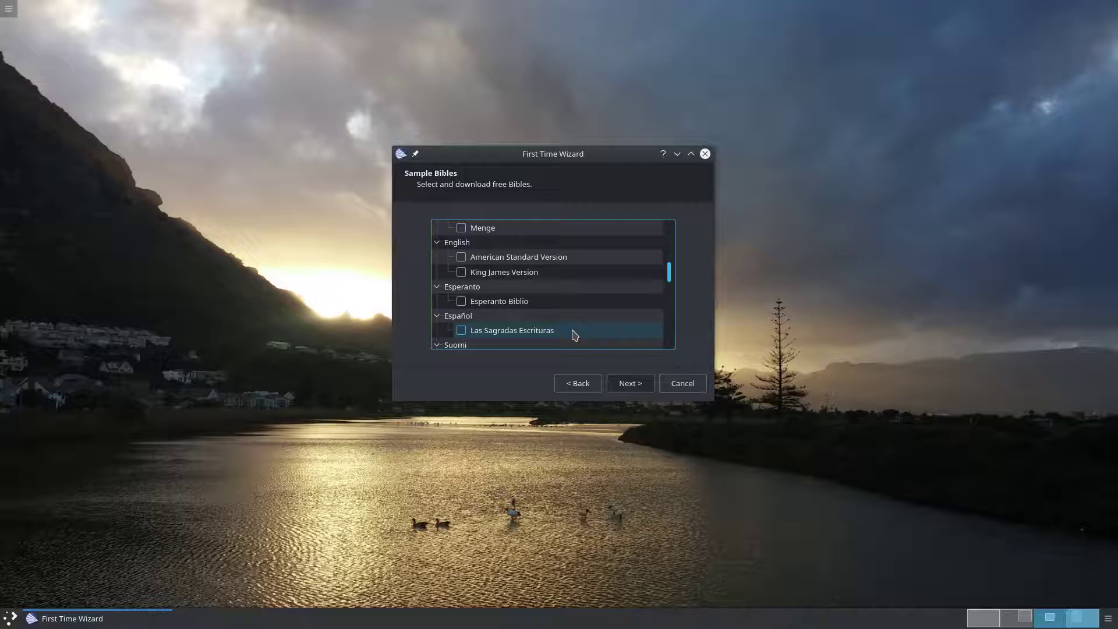
{"action": "scroll", "coordinate": [575, 334], "scroll_direction": "down", "scroll_amount": 1}
{"action": "scroll", "coordinate": [574, 334], "scroll_direction": "down", "scroll_amount": 3}
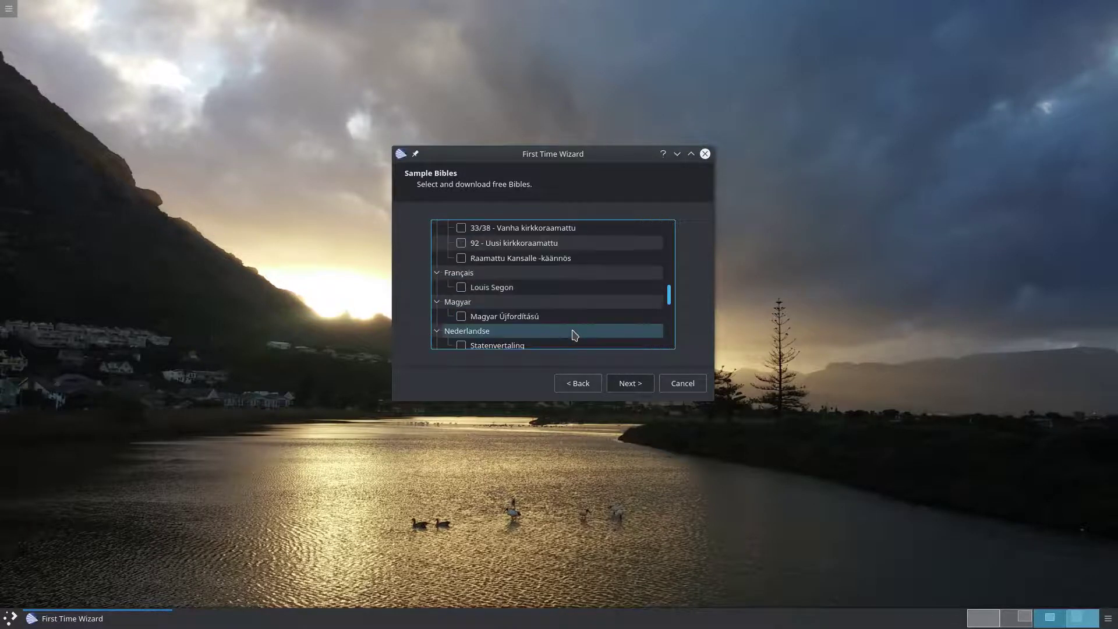
{"action": "scroll", "coordinate": [574, 335], "scroll_direction": "up", "scroll_amount": 3}
{"action": "scroll", "coordinate": [574, 335], "scroll_direction": "up", "scroll_amount": 2}
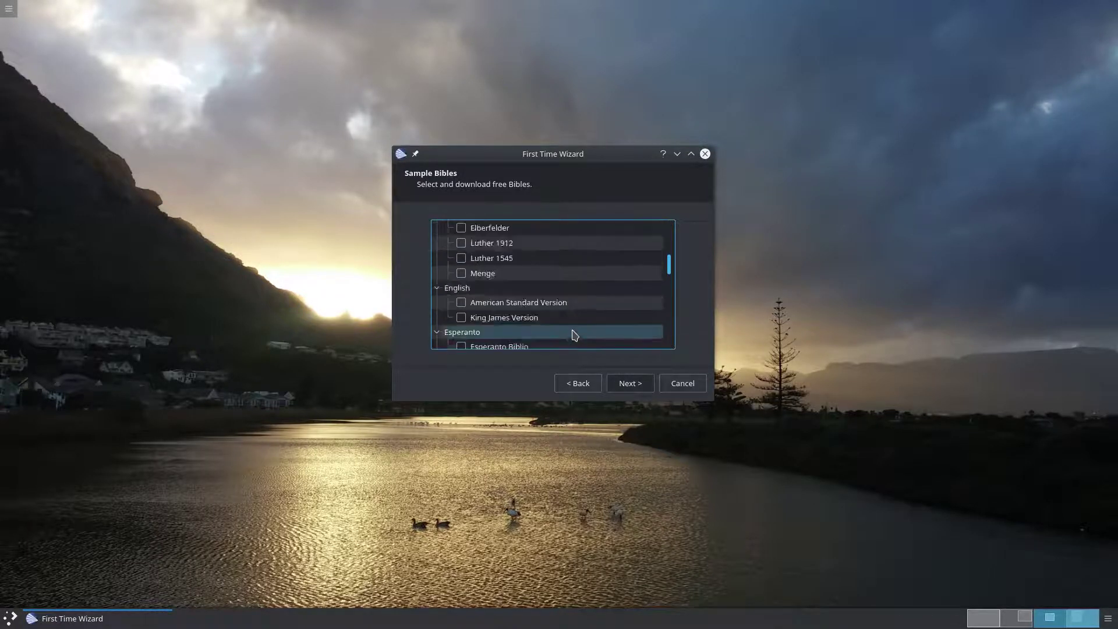
{"action": "left_click", "coordinate": [461, 302]}
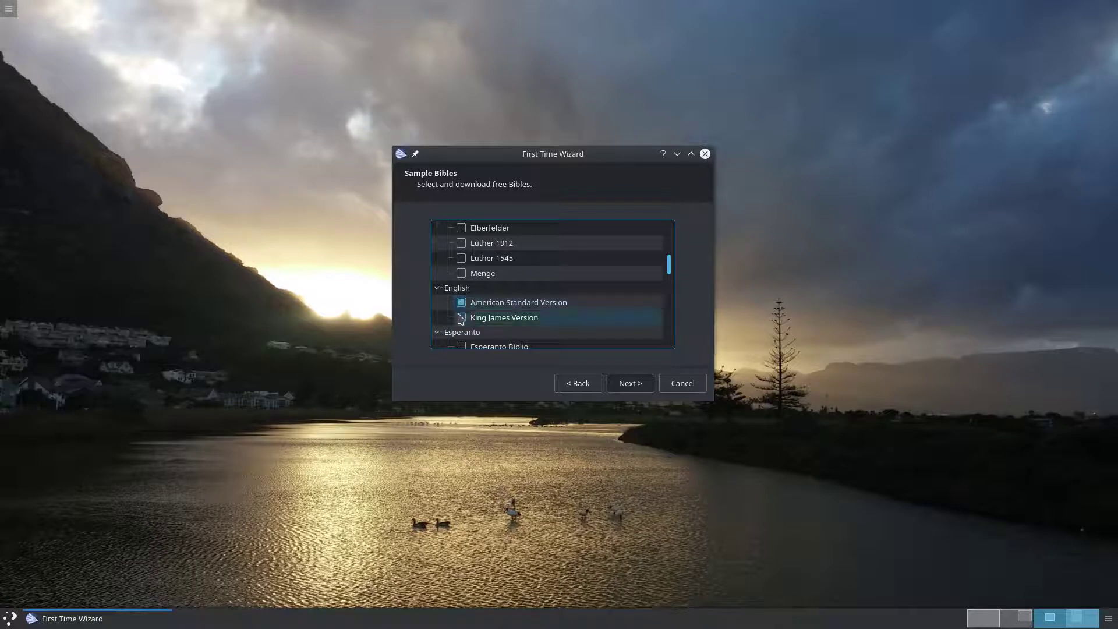
Step: Select sample themes for download, including wheat field, dark blue, cloudy sky and Geo Purple
{"action": "left_click", "coordinate": [619, 387]}
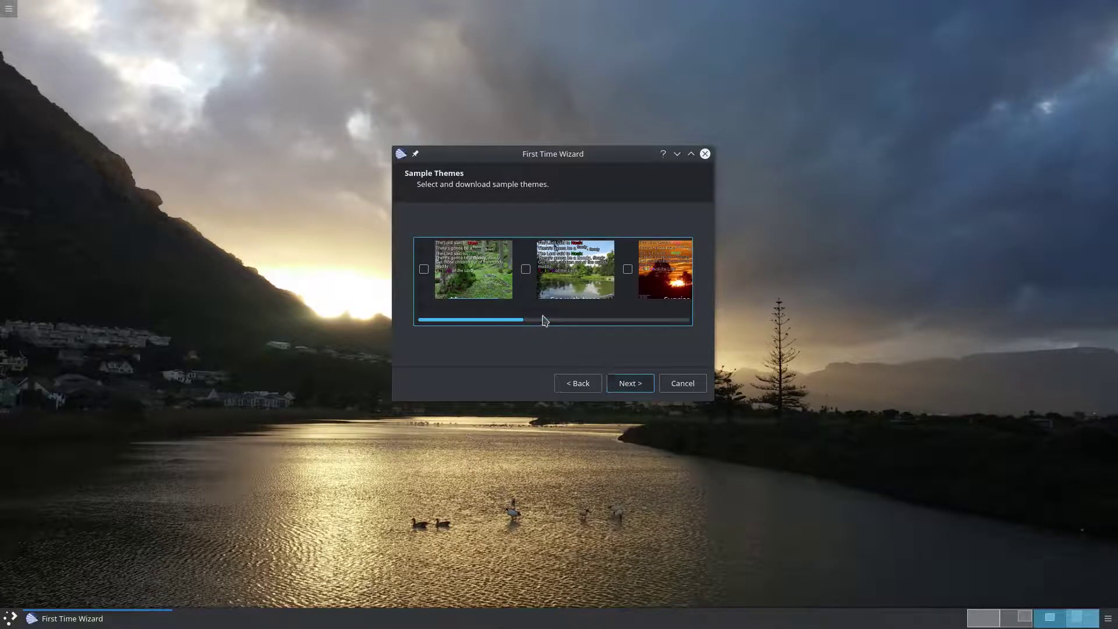
{"action": "left_click", "coordinate": [424, 269]}
{"action": "left_click", "coordinate": [526, 269]}
{"action": "left_click", "coordinate": [626, 270]}
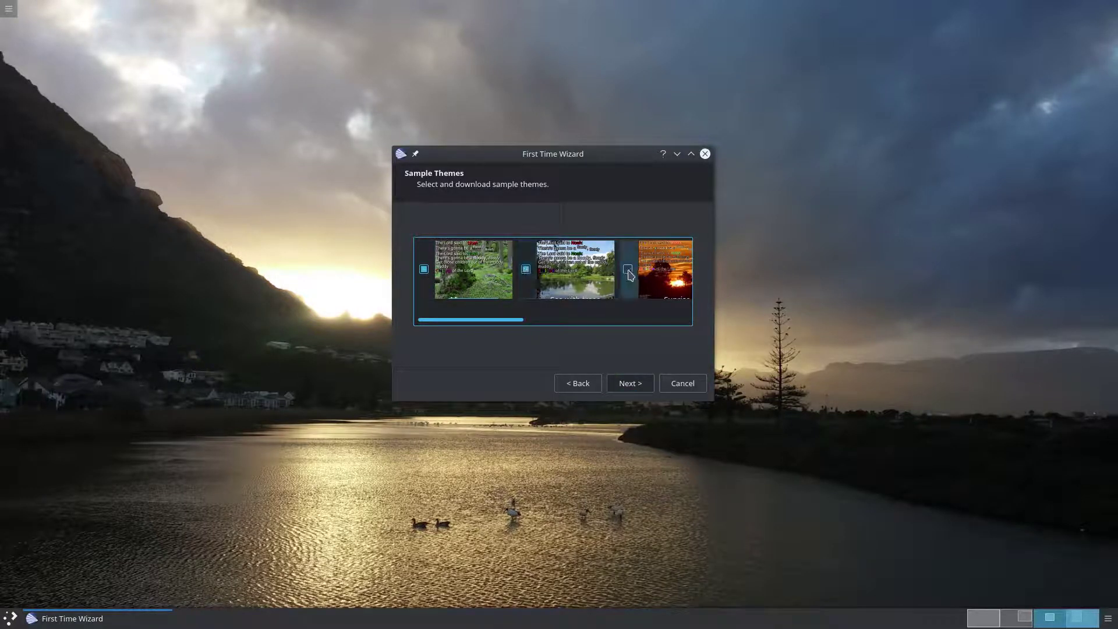
{"action": "left_click_drag", "start_coordinate": [521, 324], "coordinate": [628, 344]}
{"action": "left_click", "coordinate": [455, 269]}
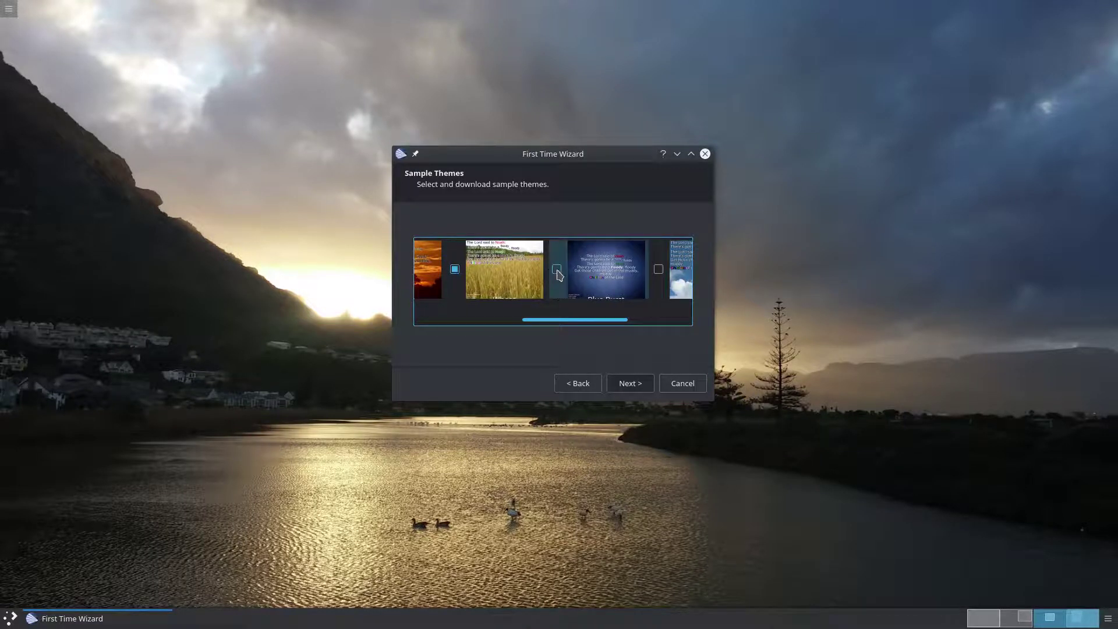
{"action": "left_click", "coordinate": [557, 269]}
{"action": "left_click", "coordinate": [659, 270]}
{"action": "left_click", "coordinate": [664, 319]}
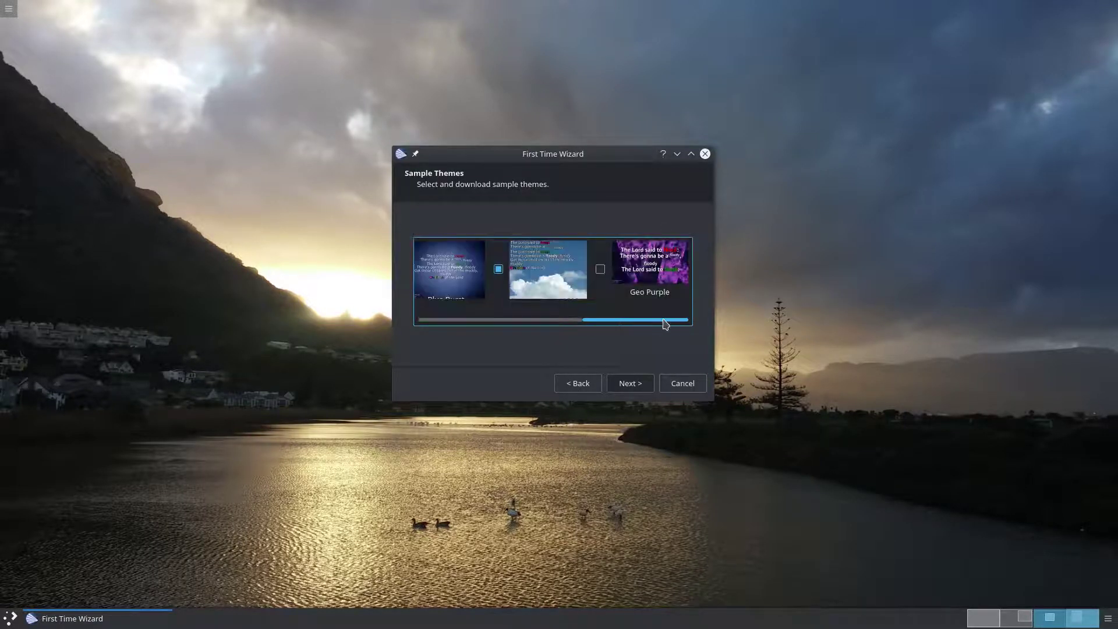
{"action": "left_click", "coordinate": [601, 272]}
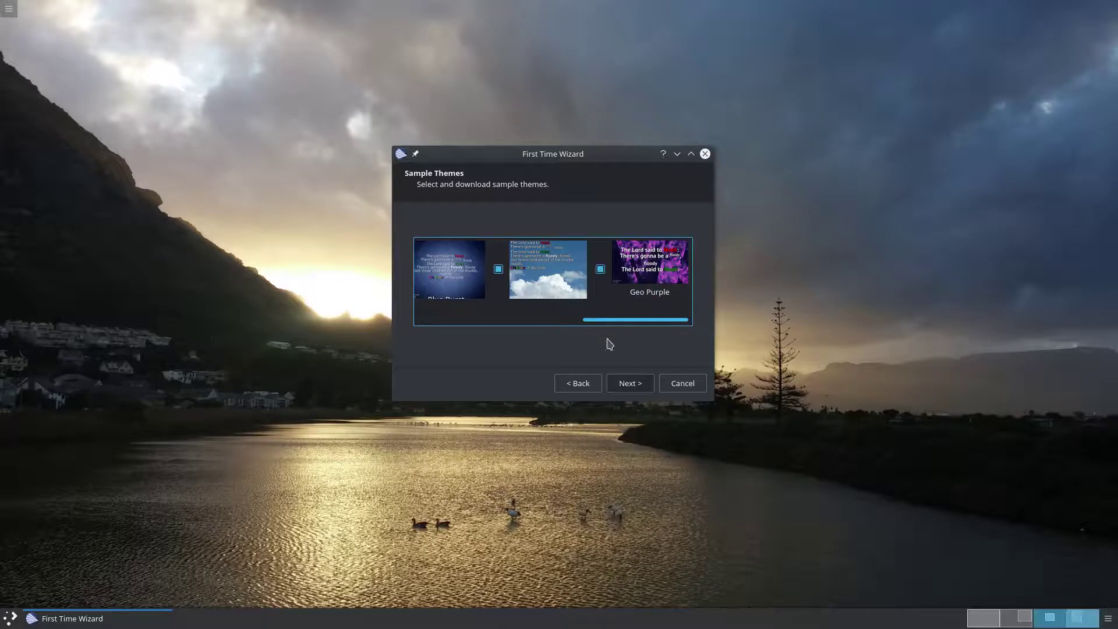
Step: Make Clouds the default theme, let the downloads run, and finish the wizard
{"action": "left_click", "coordinate": [628, 382]}
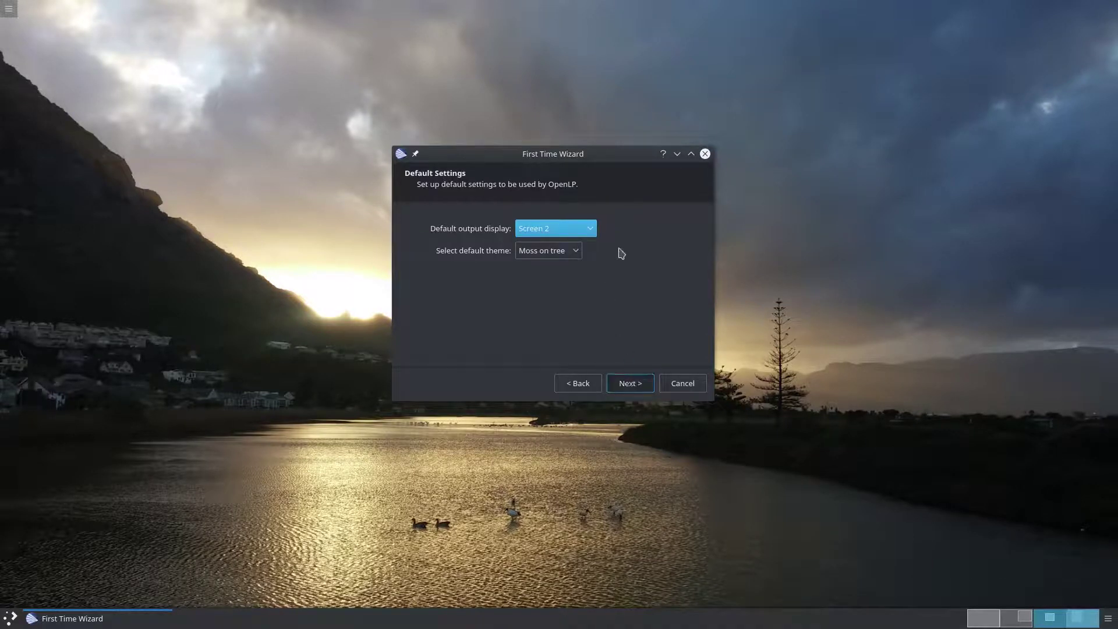
{"action": "left_click", "coordinate": [568, 251]}
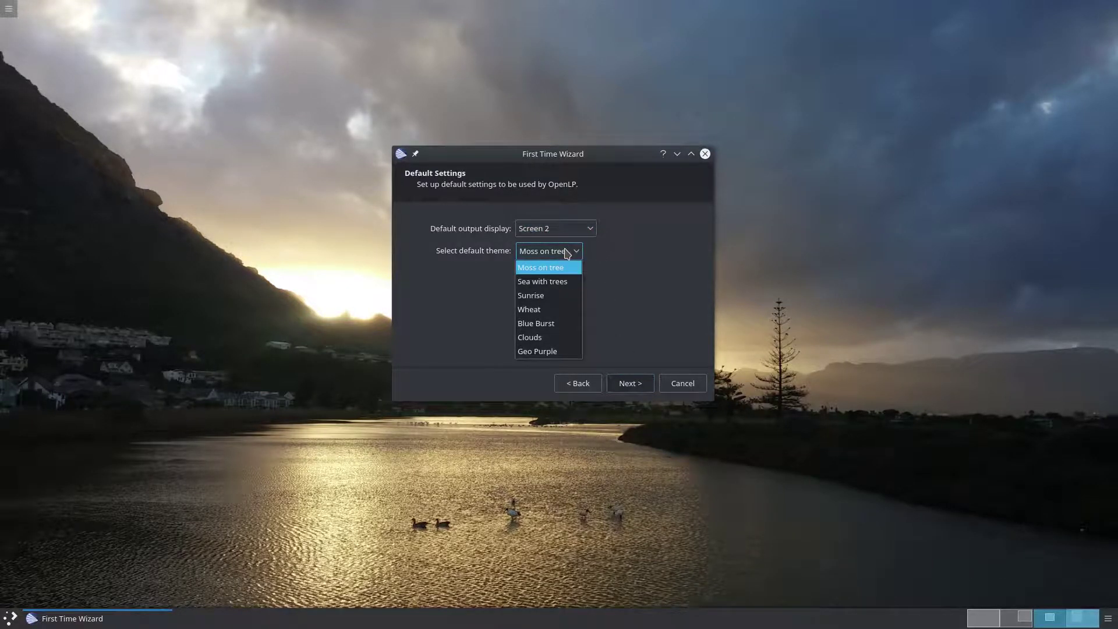
{"action": "left_click", "coordinate": [534, 338]}
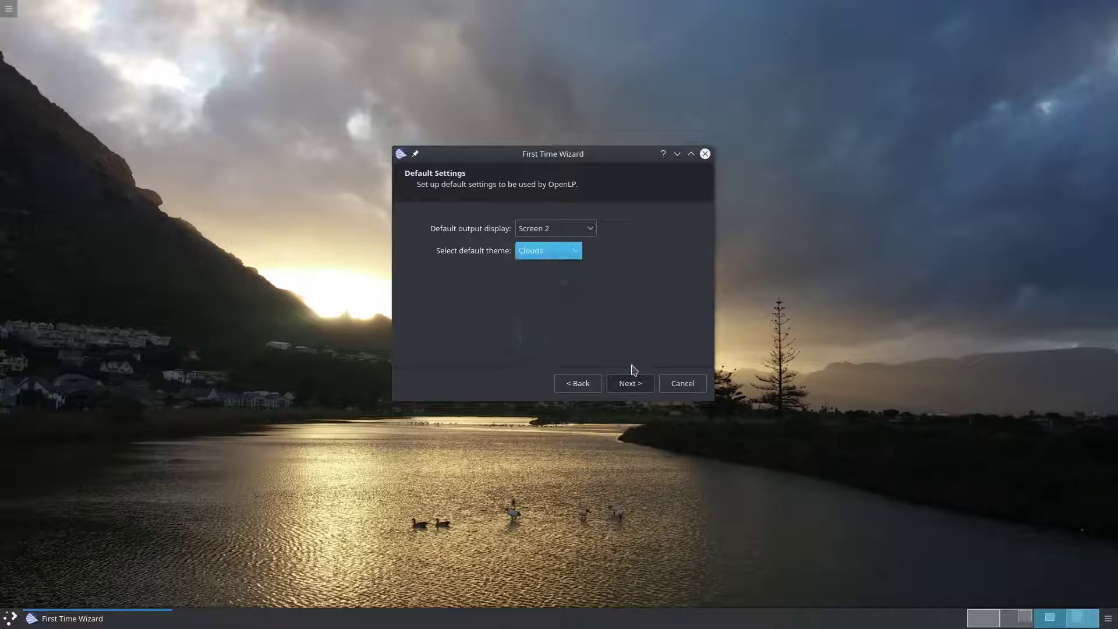
{"action": "left_click", "coordinate": [631, 384]}
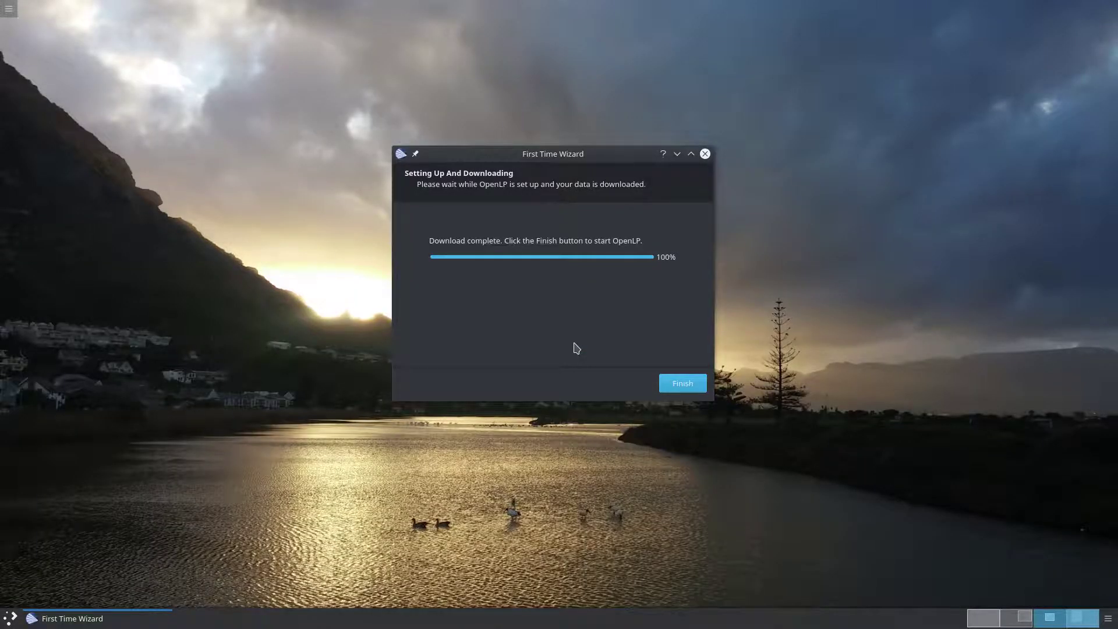
{"action": "left_click", "coordinate": [696, 386]}
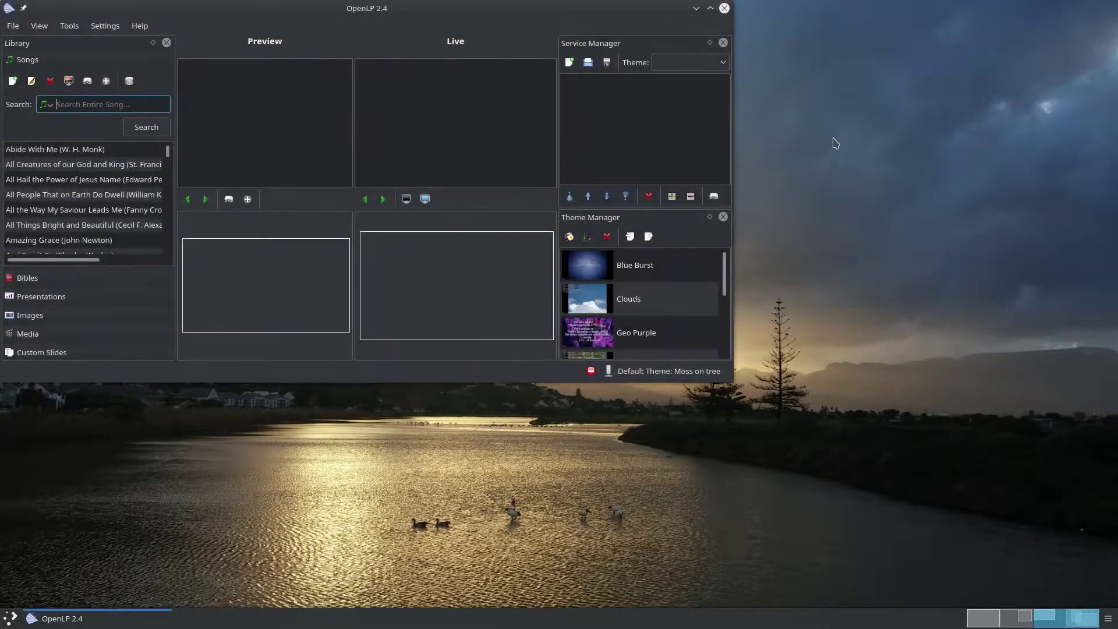
Step: Maximize the OpenLP window and pick Amazing Grace in the Songs library
{"action": "left_click", "coordinate": [709, 9]}
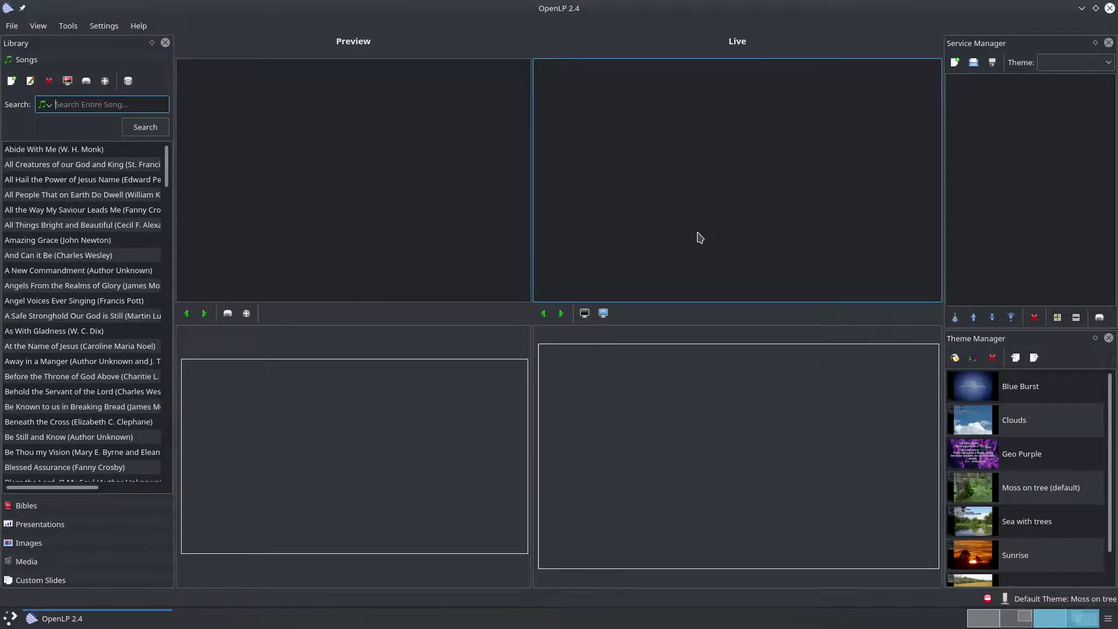
{"action": "left_click", "coordinate": [84, 242]}
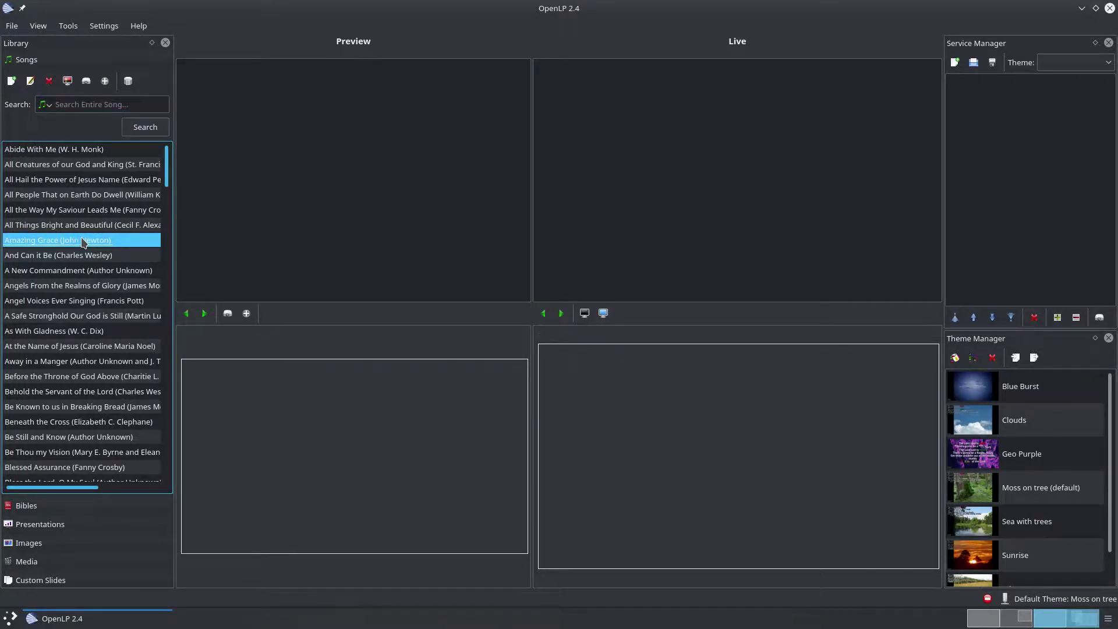
{"action": "left_click_drag", "start_coordinate": [83, 241], "coordinate": [1011, 184]}
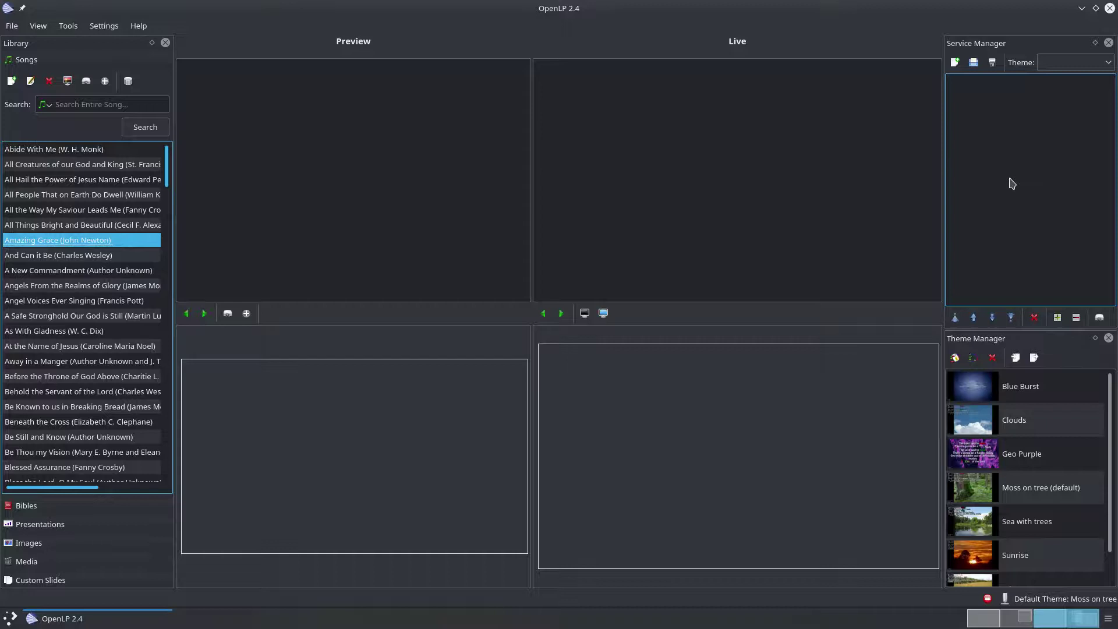
{"action": "left_click_drag", "start_coordinate": [1012, 184], "coordinate": [105, 238]}
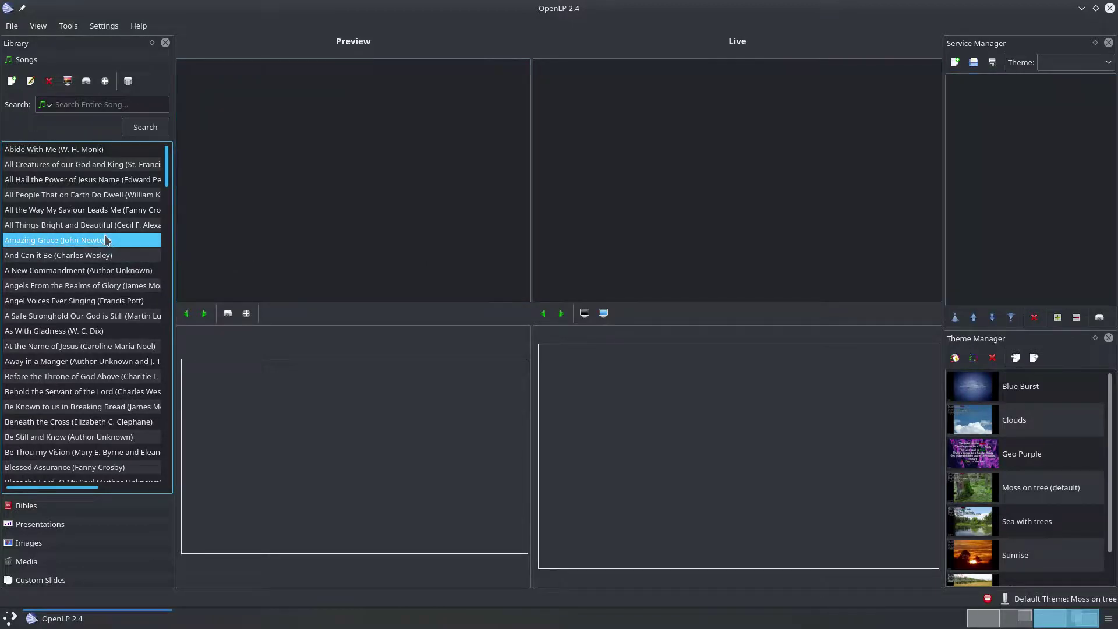
Step: Preview Amazing Grace, checking verse 4 and verse 1, then drag it into the Service Manager
{"action": "double_click", "coordinate": [105, 241]}
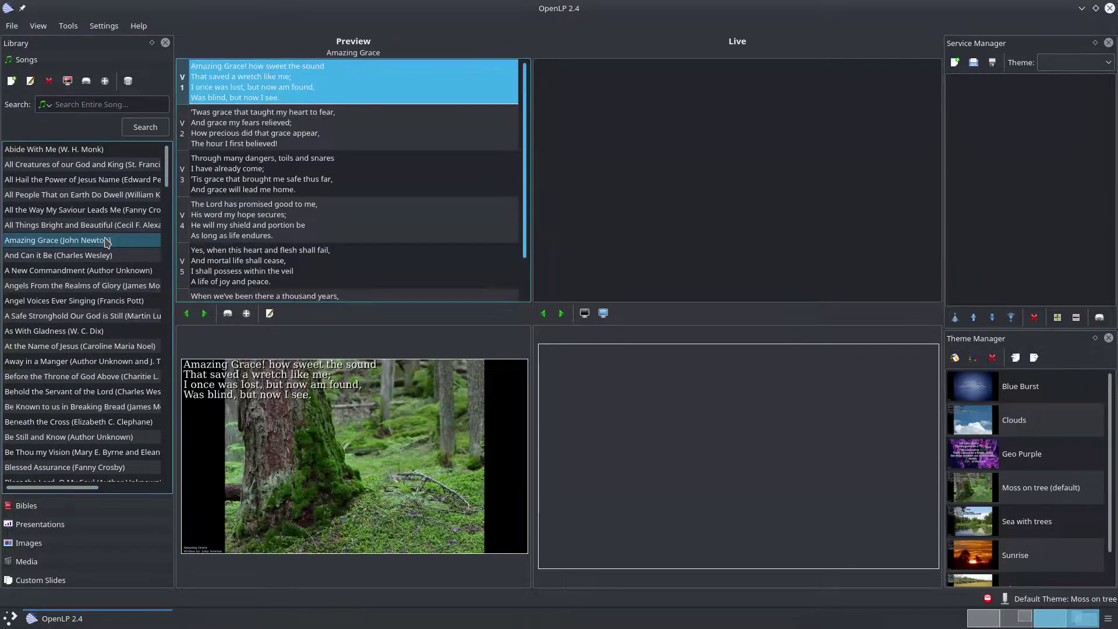
{"action": "left_click", "coordinate": [302, 232]}
{"action": "left_click", "coordinate": [294, 262]}
{"action": "left_click_drag", "start_coordinate": [294, 262], "coordinate": [293, 88]}
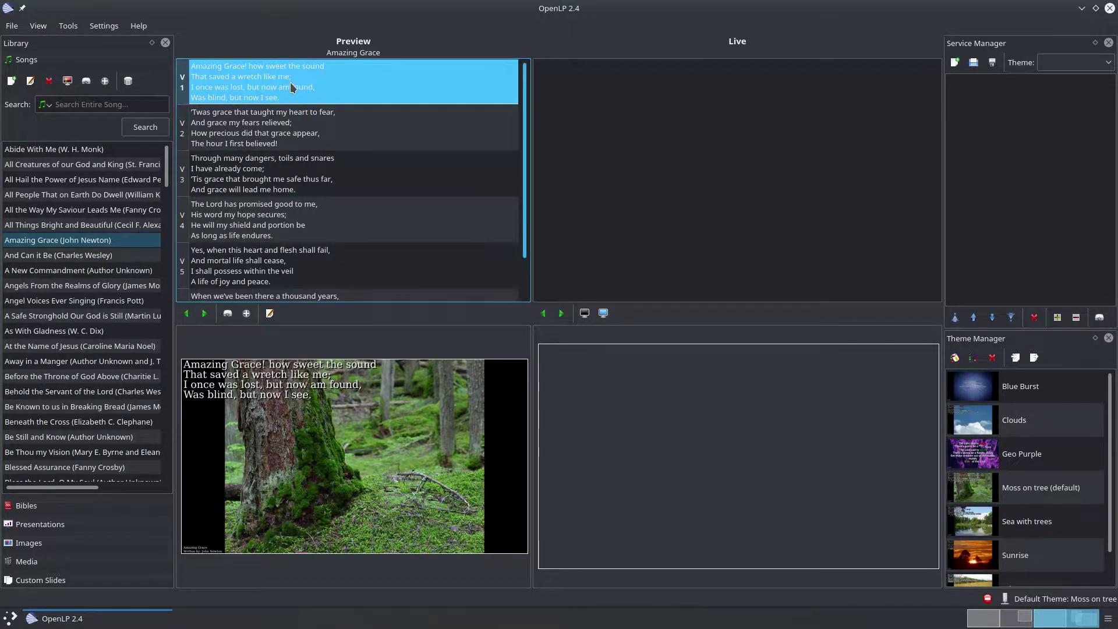
{"action": "left_click", "coordinate": [76, 240]}
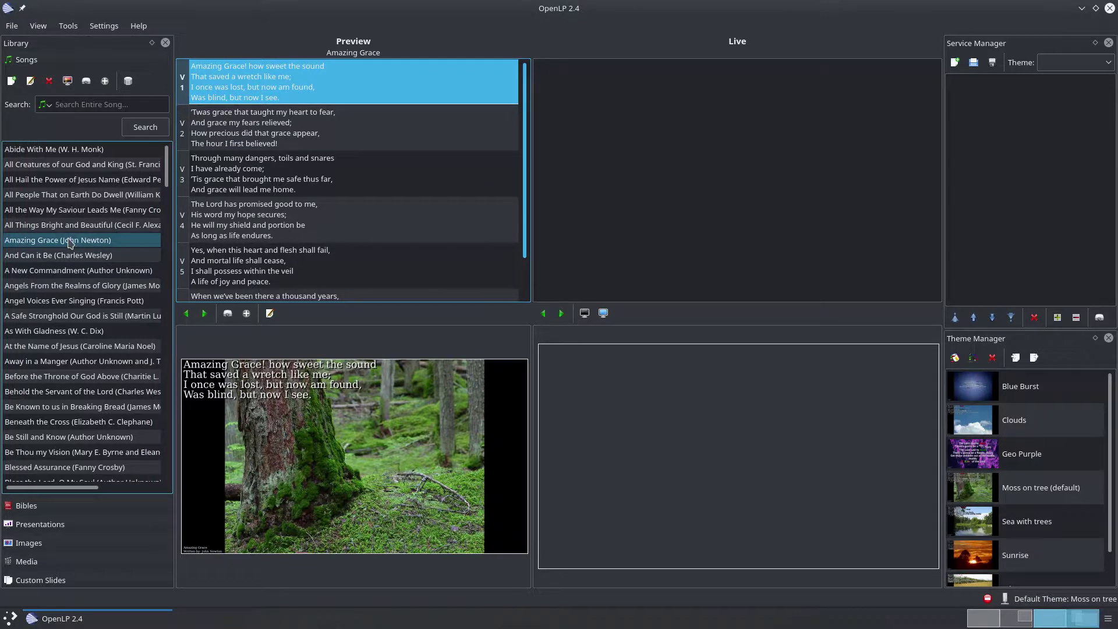
{"action": "left_click_drag", "start_coordinate": [70, 242], "coordinate": [1030, 131]}
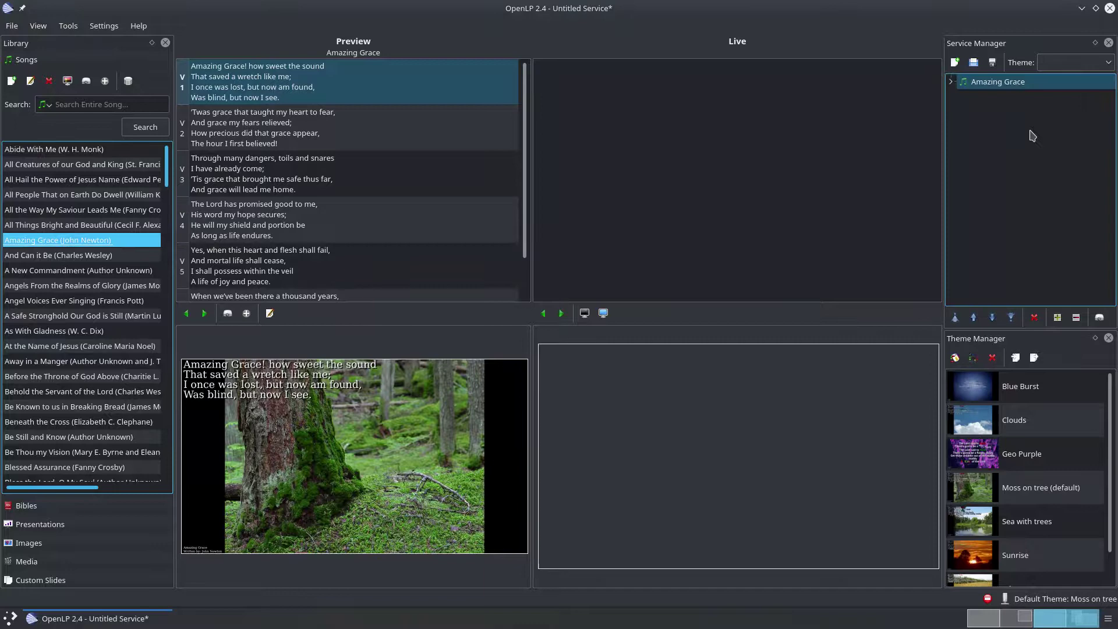
Step: Send Amazing Grace live and show verses 2, 4 and 5, ending on verse 1
{"action": "double_click", "coordinate": [1005, 84]}
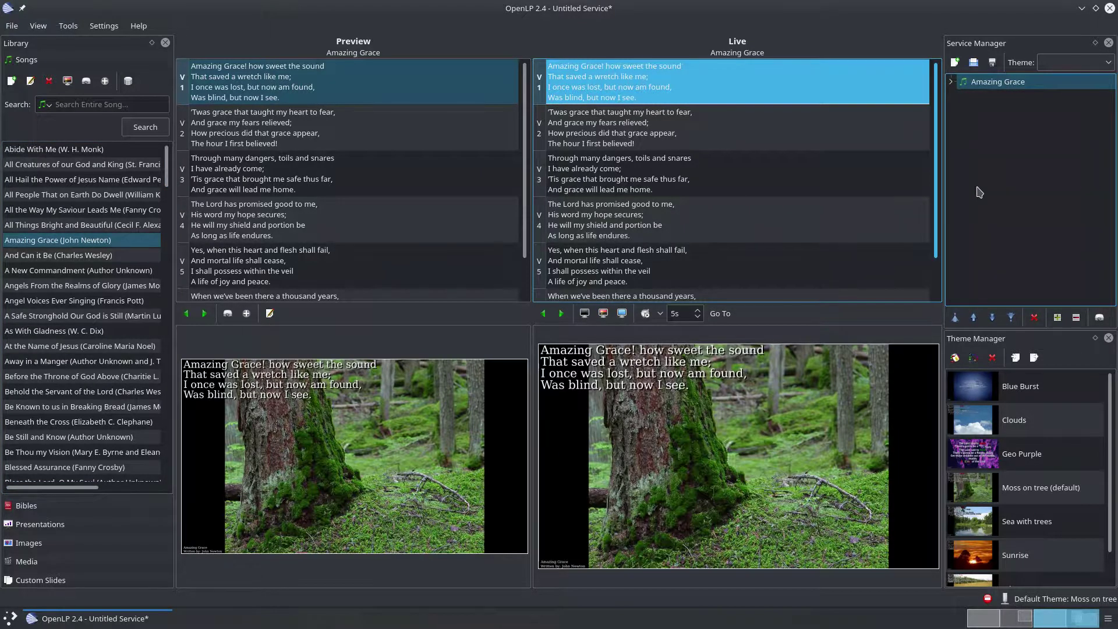
{"action": "left_click", "coordinate": [691, 142]}
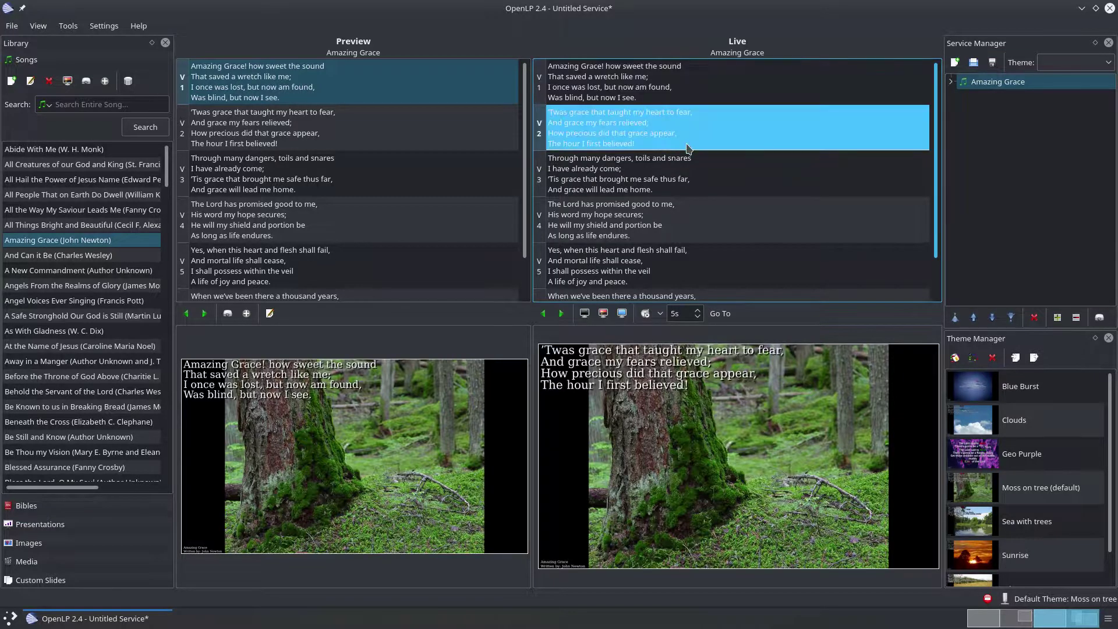
{"action": "left_click", "coordinate": [664, 232]}
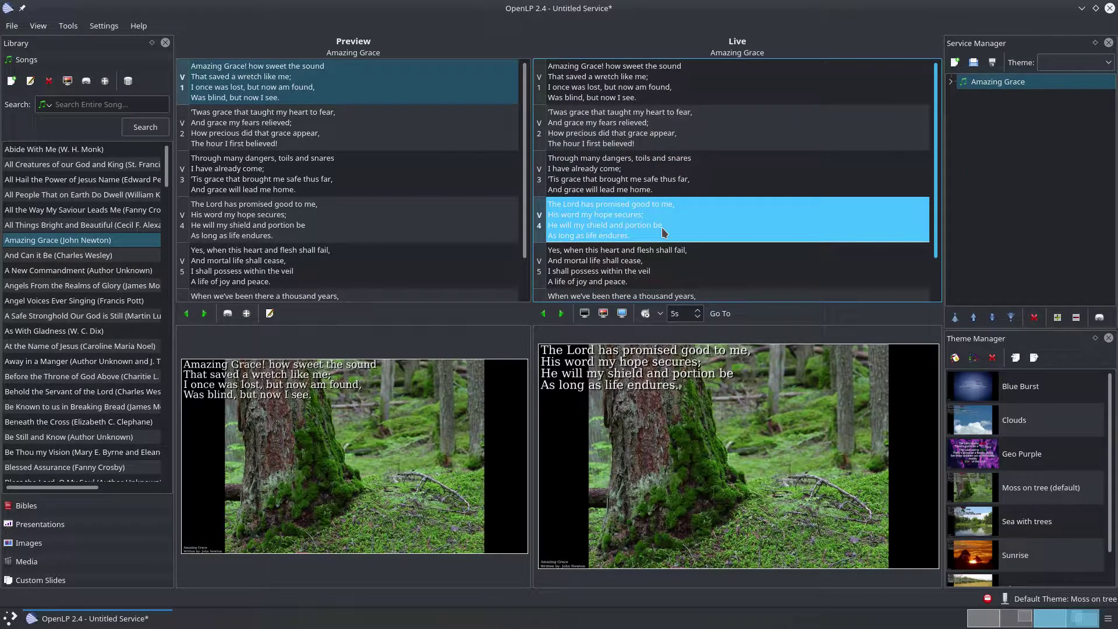
{"action": "left_click", "coordinate": [667, 249]}
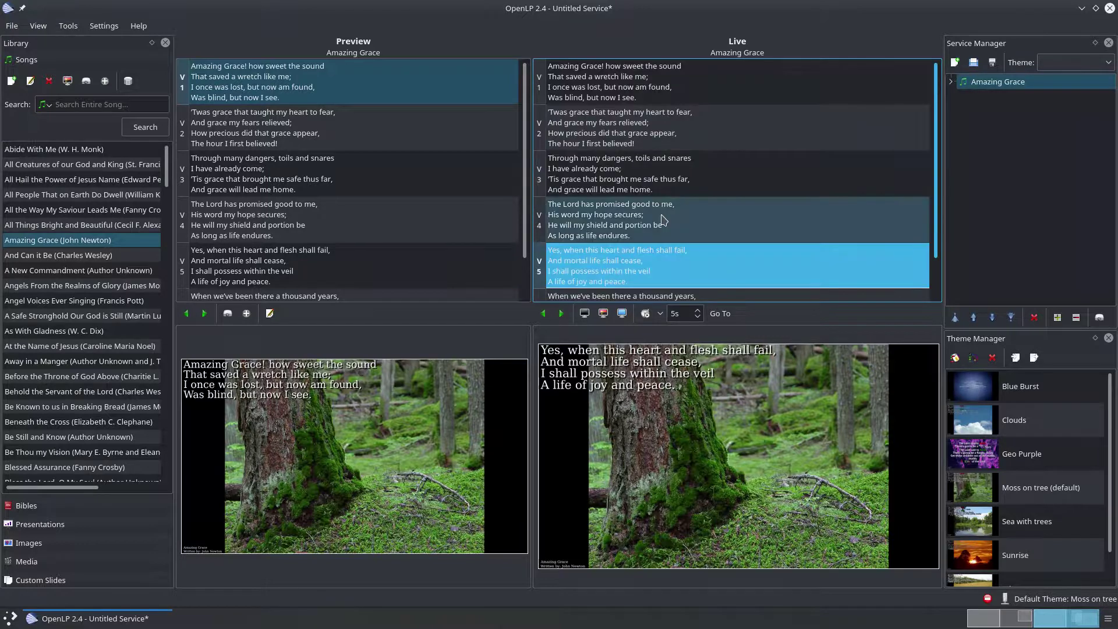
{"action": "left_click", "coordinate": [670, 129]}
{"action": "left_click", "coordinate": [671, 86]}
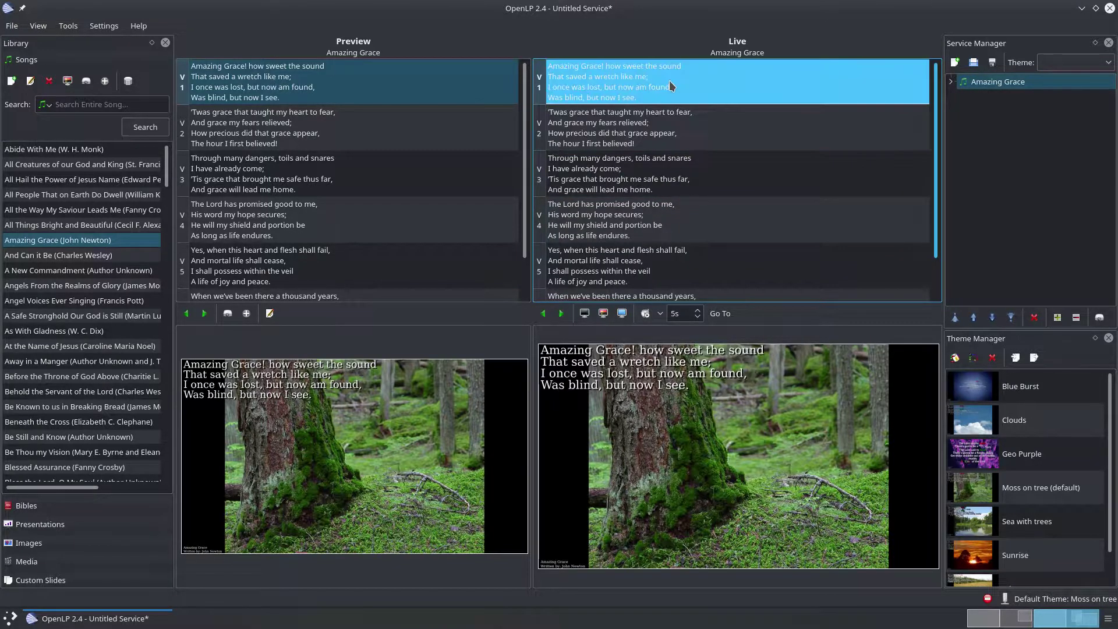